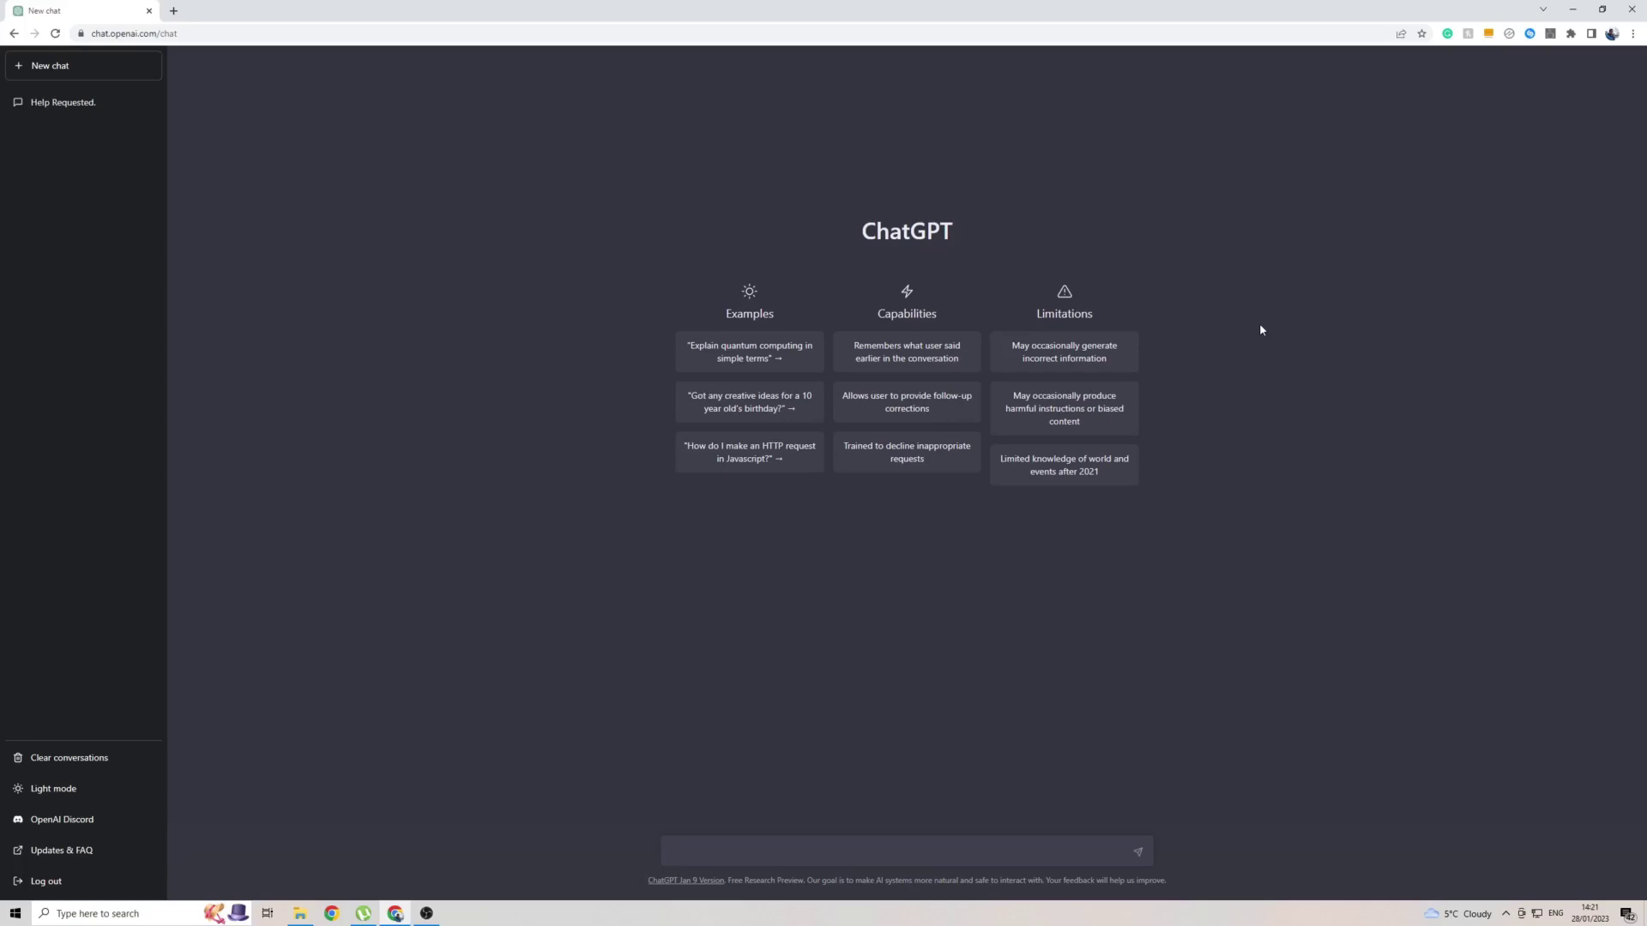
# - Translate the ChatGPT page into Romanian ('română') from Chrome's context menu
pyautogui.rightClick(1334, 379)
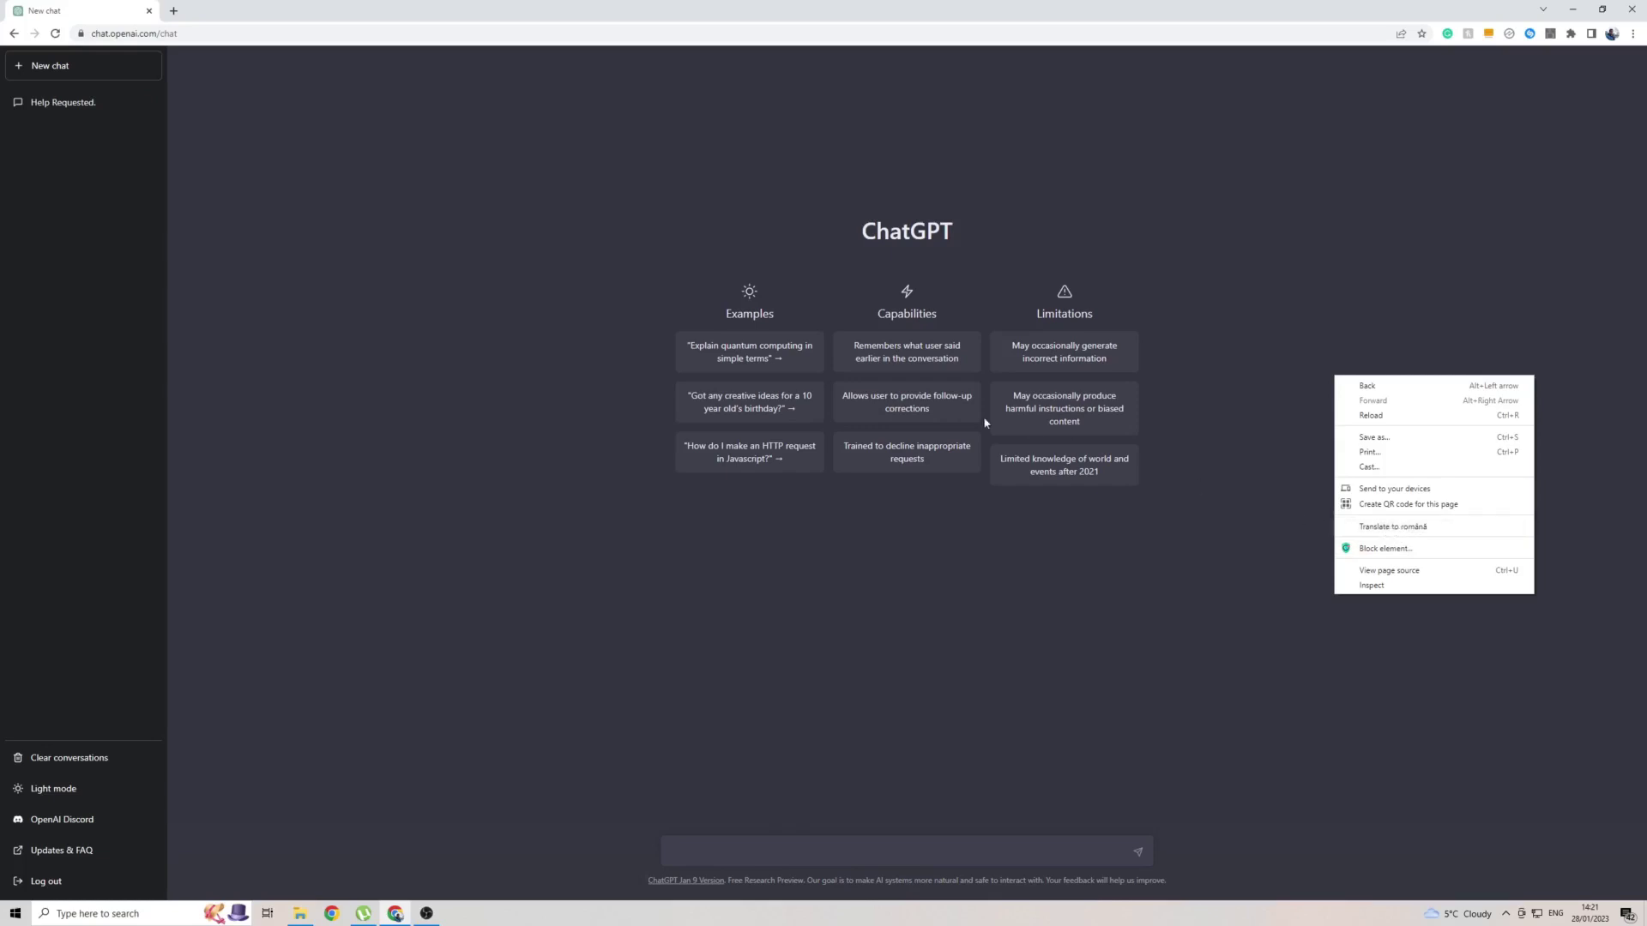
pyautogui.click(1366, 527)
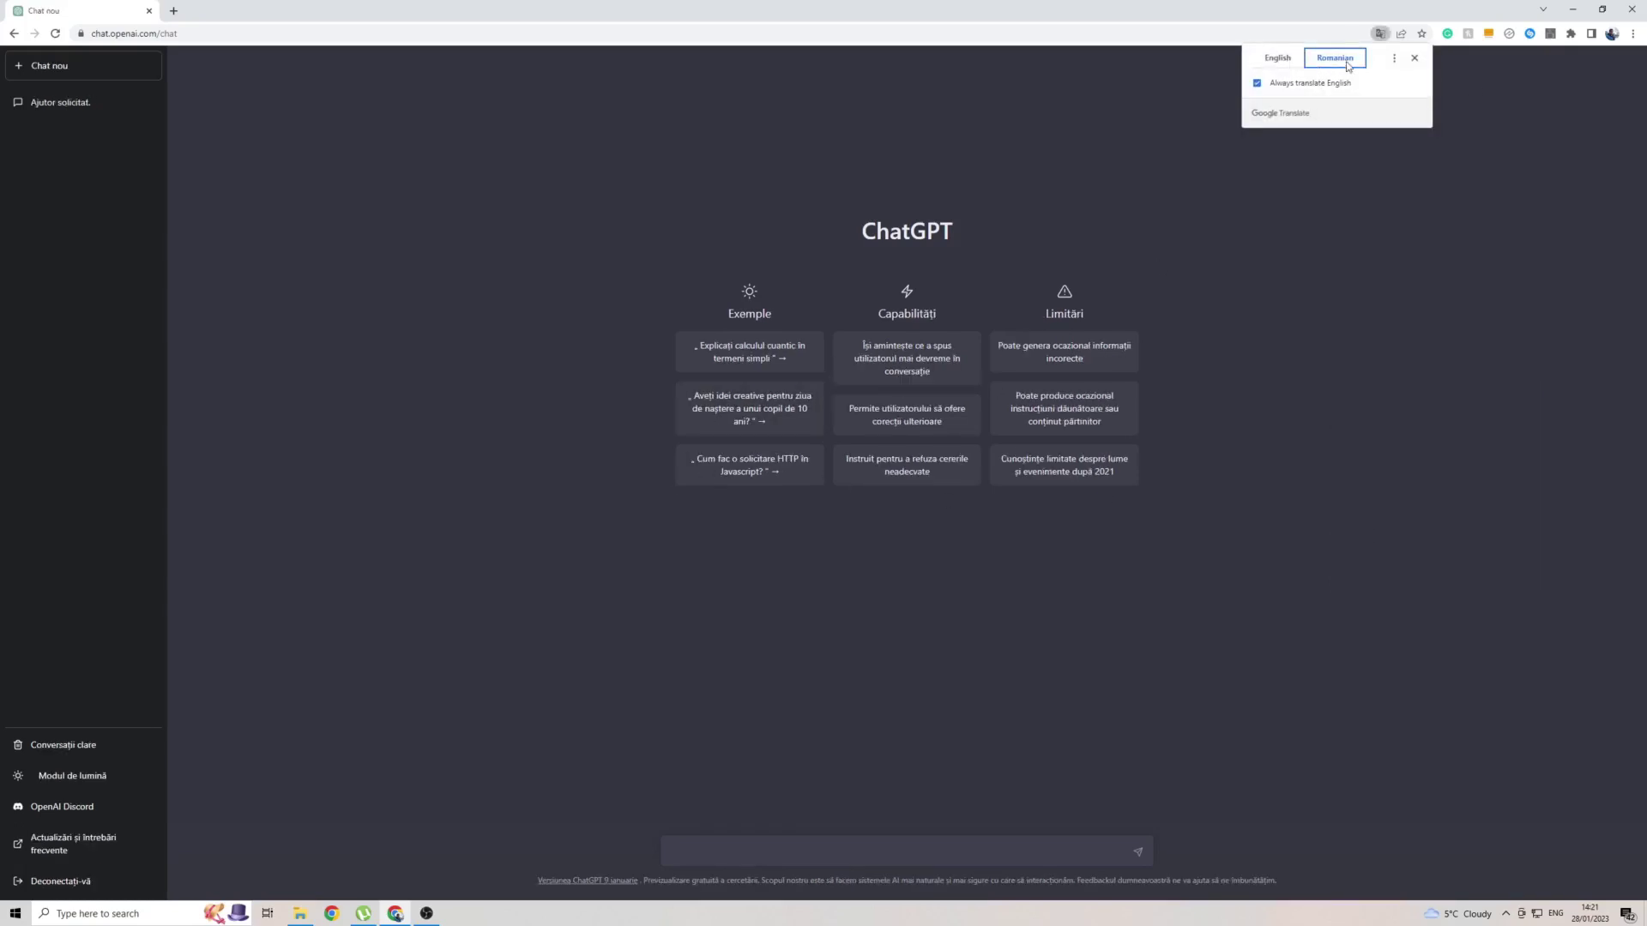
# - Pick Romanian as the Google Translate target language and confirm with Done
pyautogui.click(1395, 60)
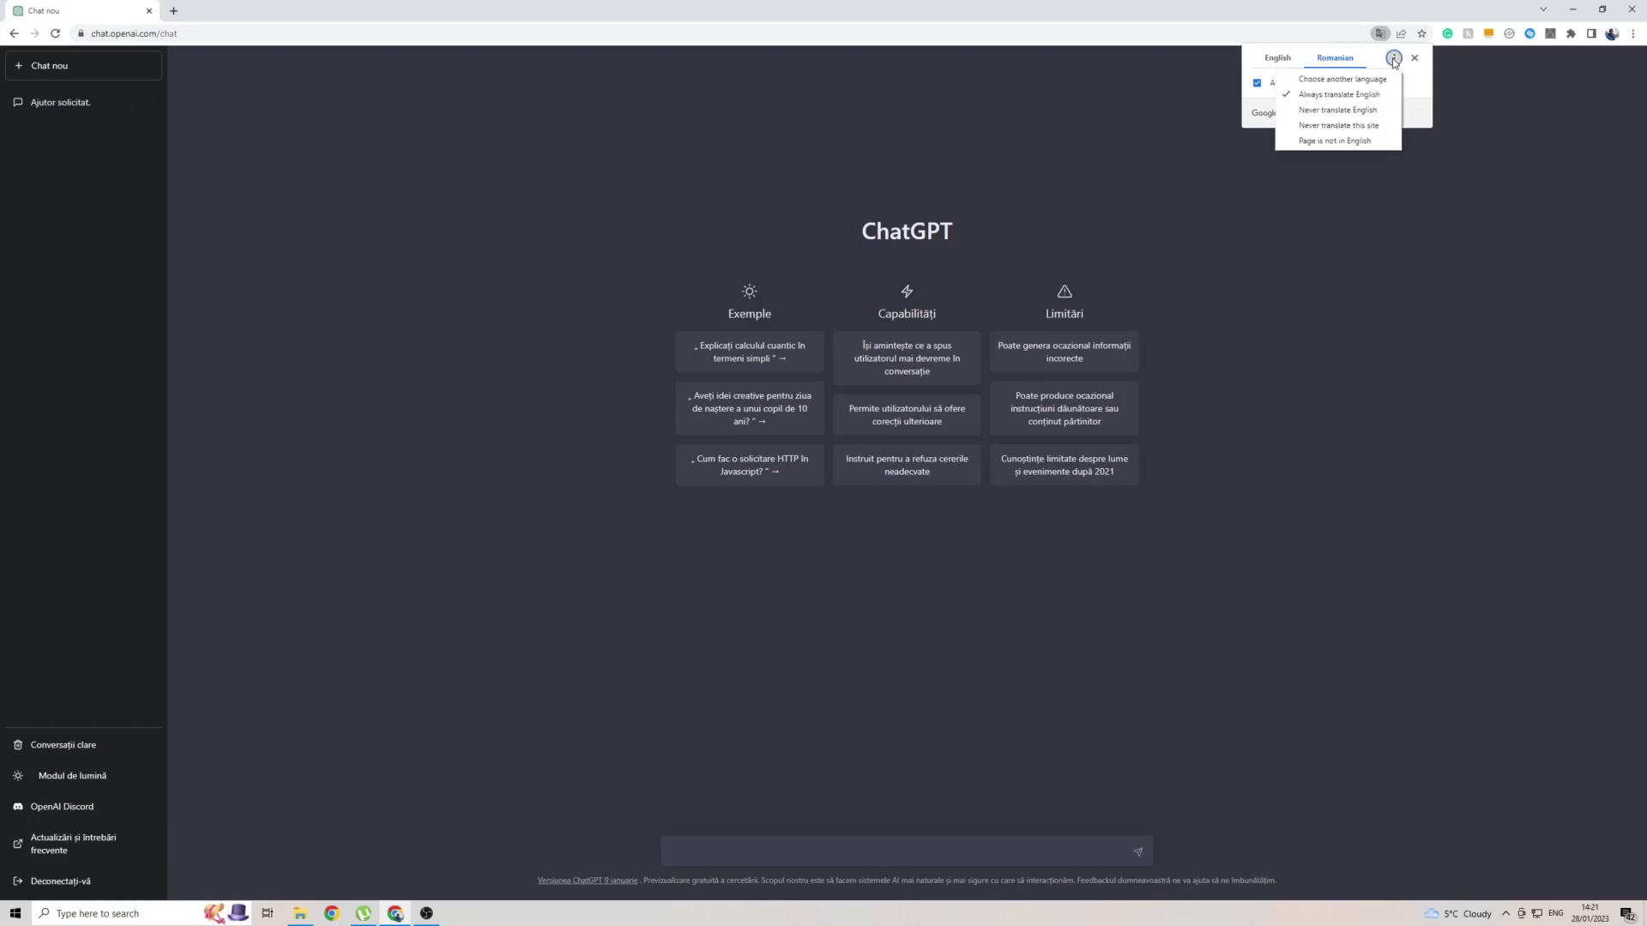
pyautogui.click(1343, 80)
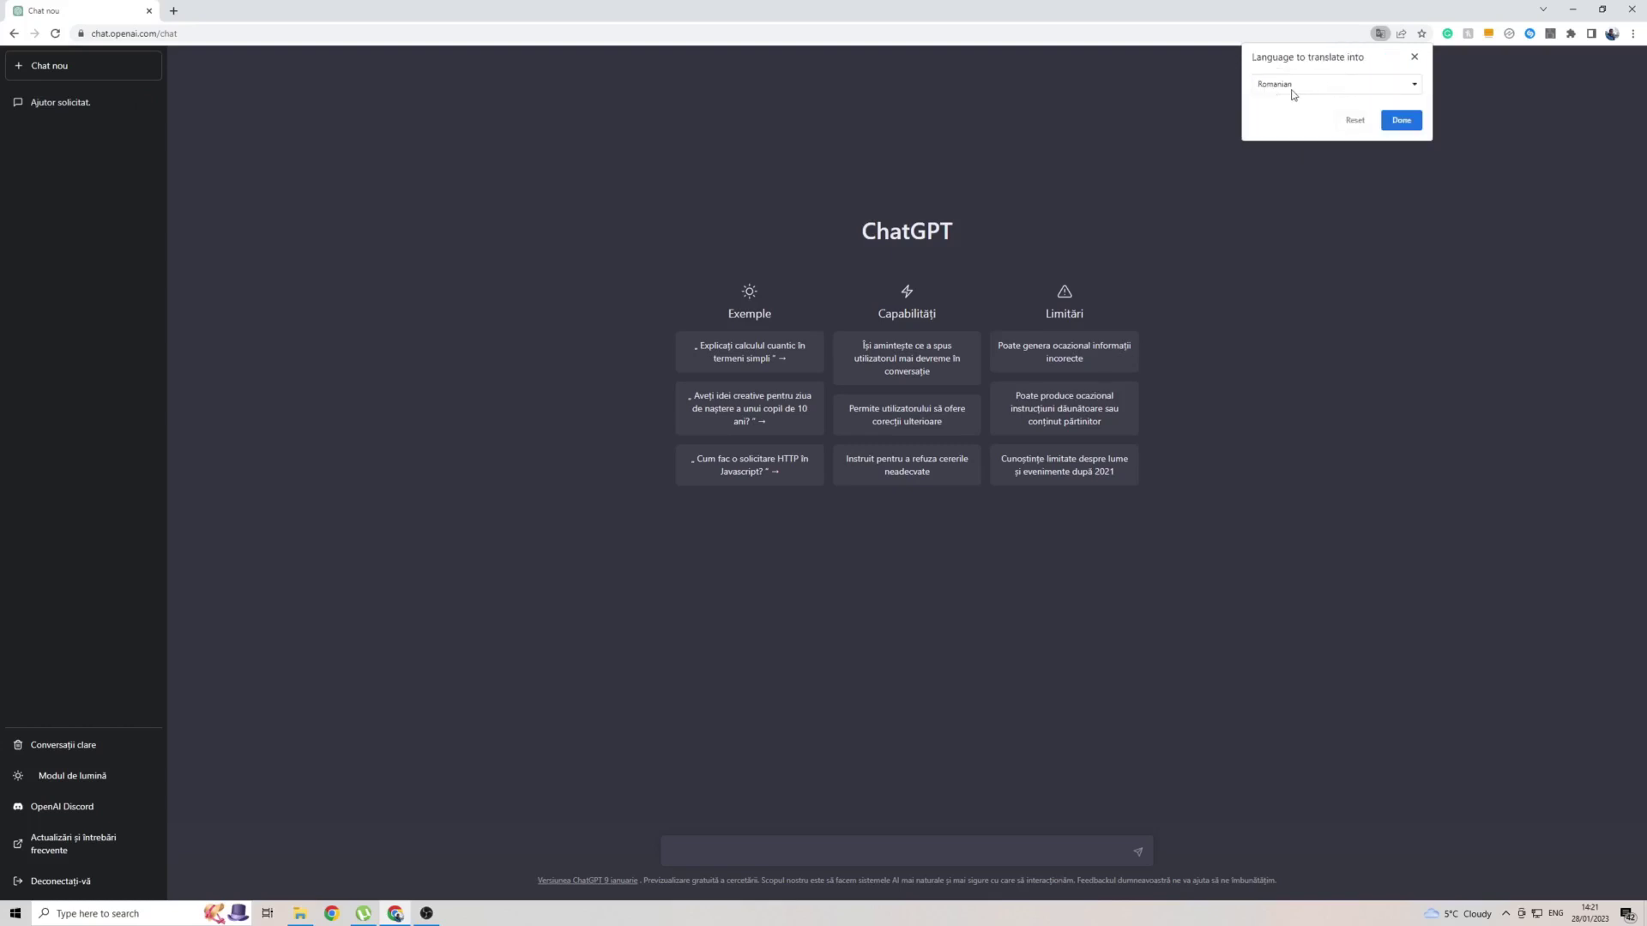
pyautogui.click(1414, 85)
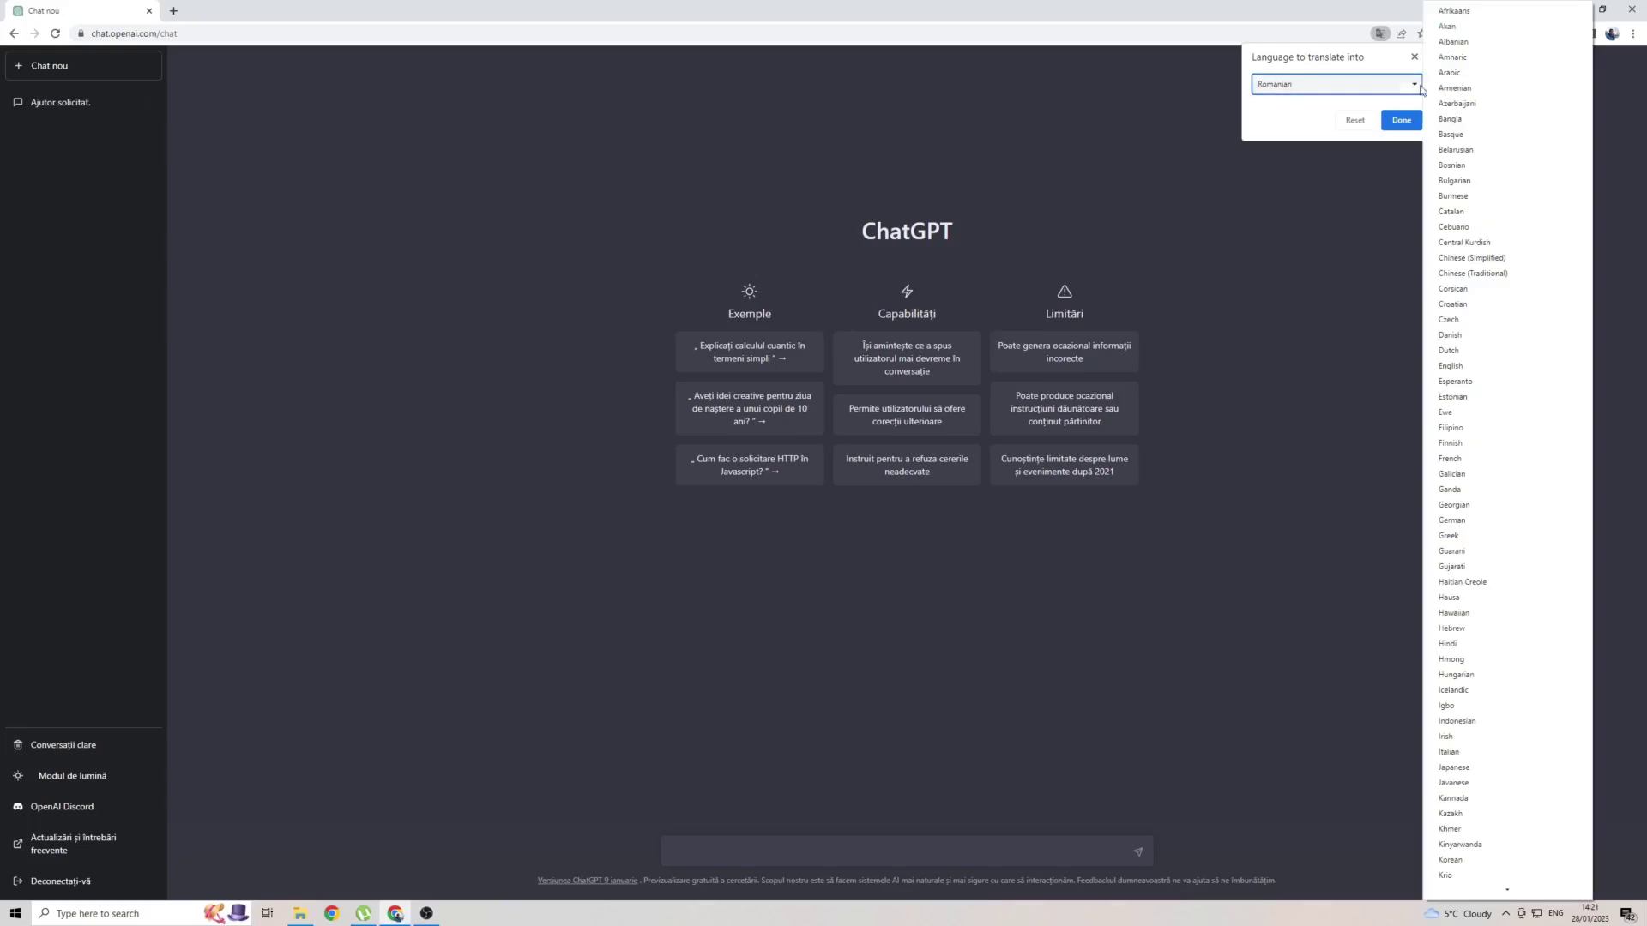
pyautogui.scroll(3, 1549, 226)
pyautogui.scroll(-3, 1550, 232)
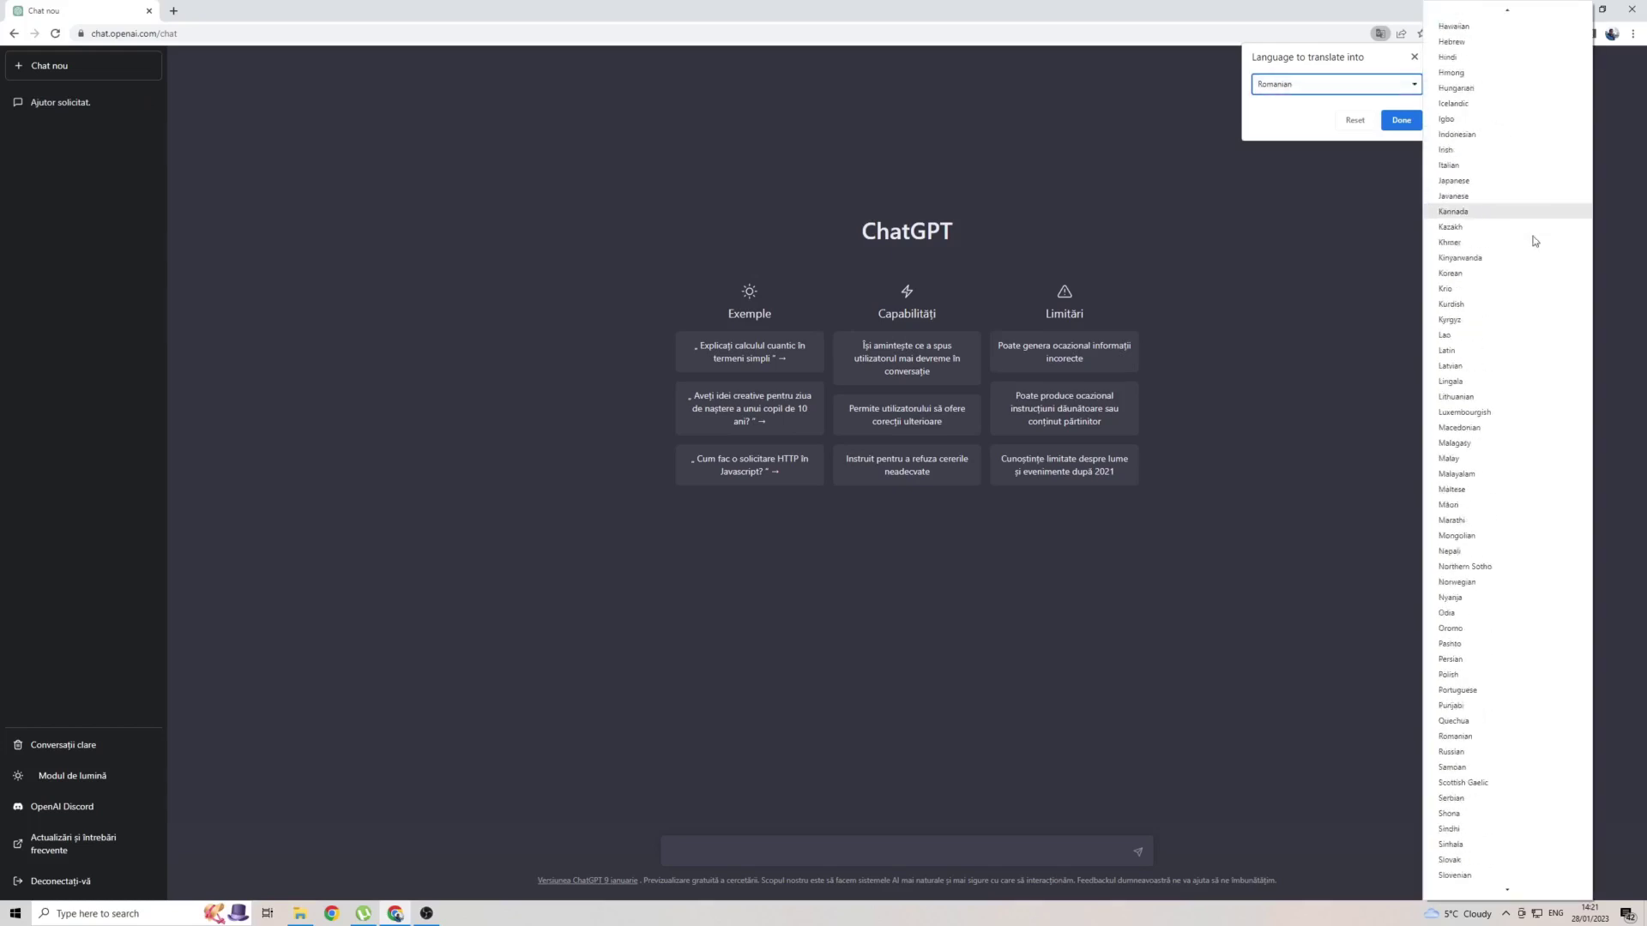
pyautogui.scroll(-3, 1531, 308)
pyautogui.scroll(-2, 1519, 353)
pyautogui.scroll(-2, 1517, 390)
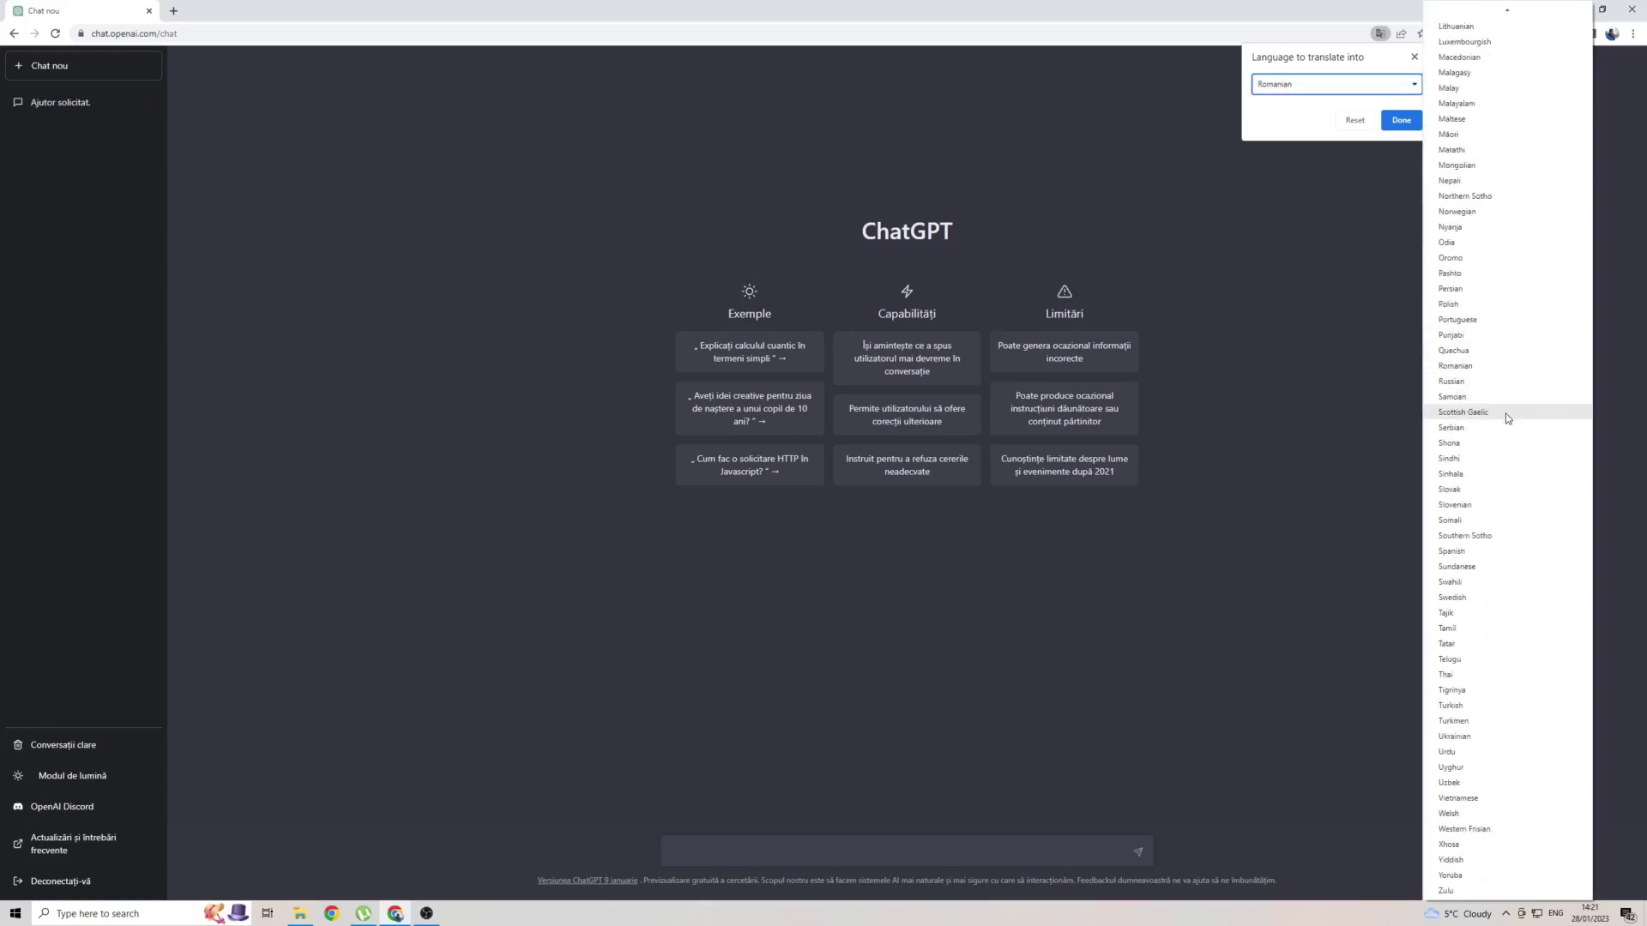
pyautogui.click(1445, 375)
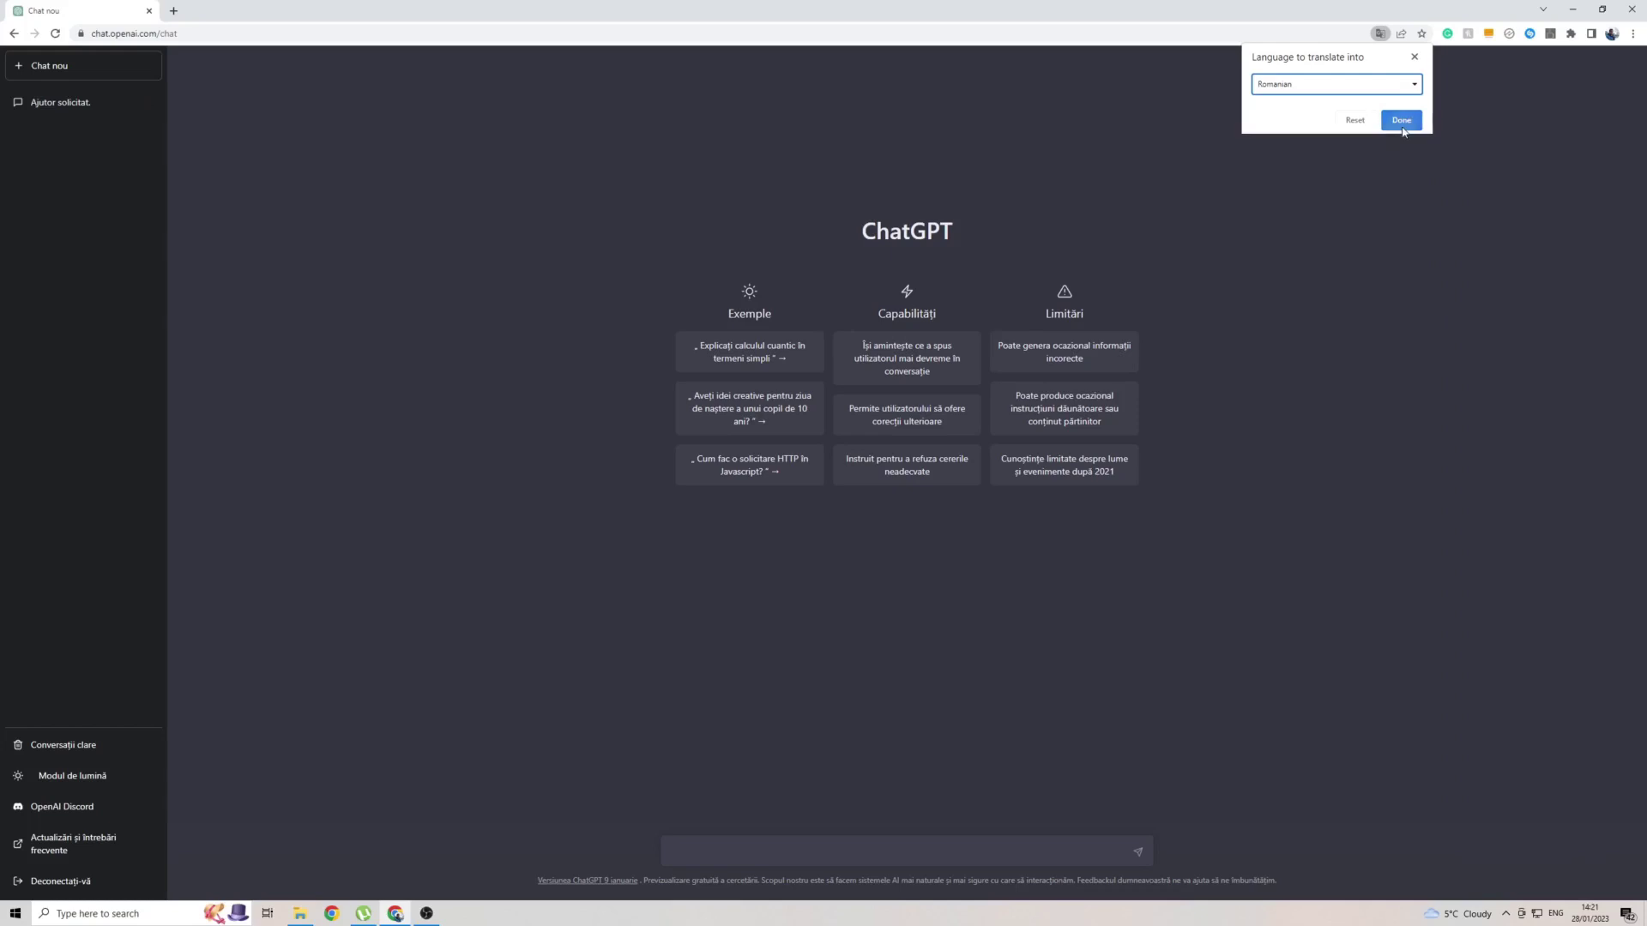
pyautogui.click(1403, 124)
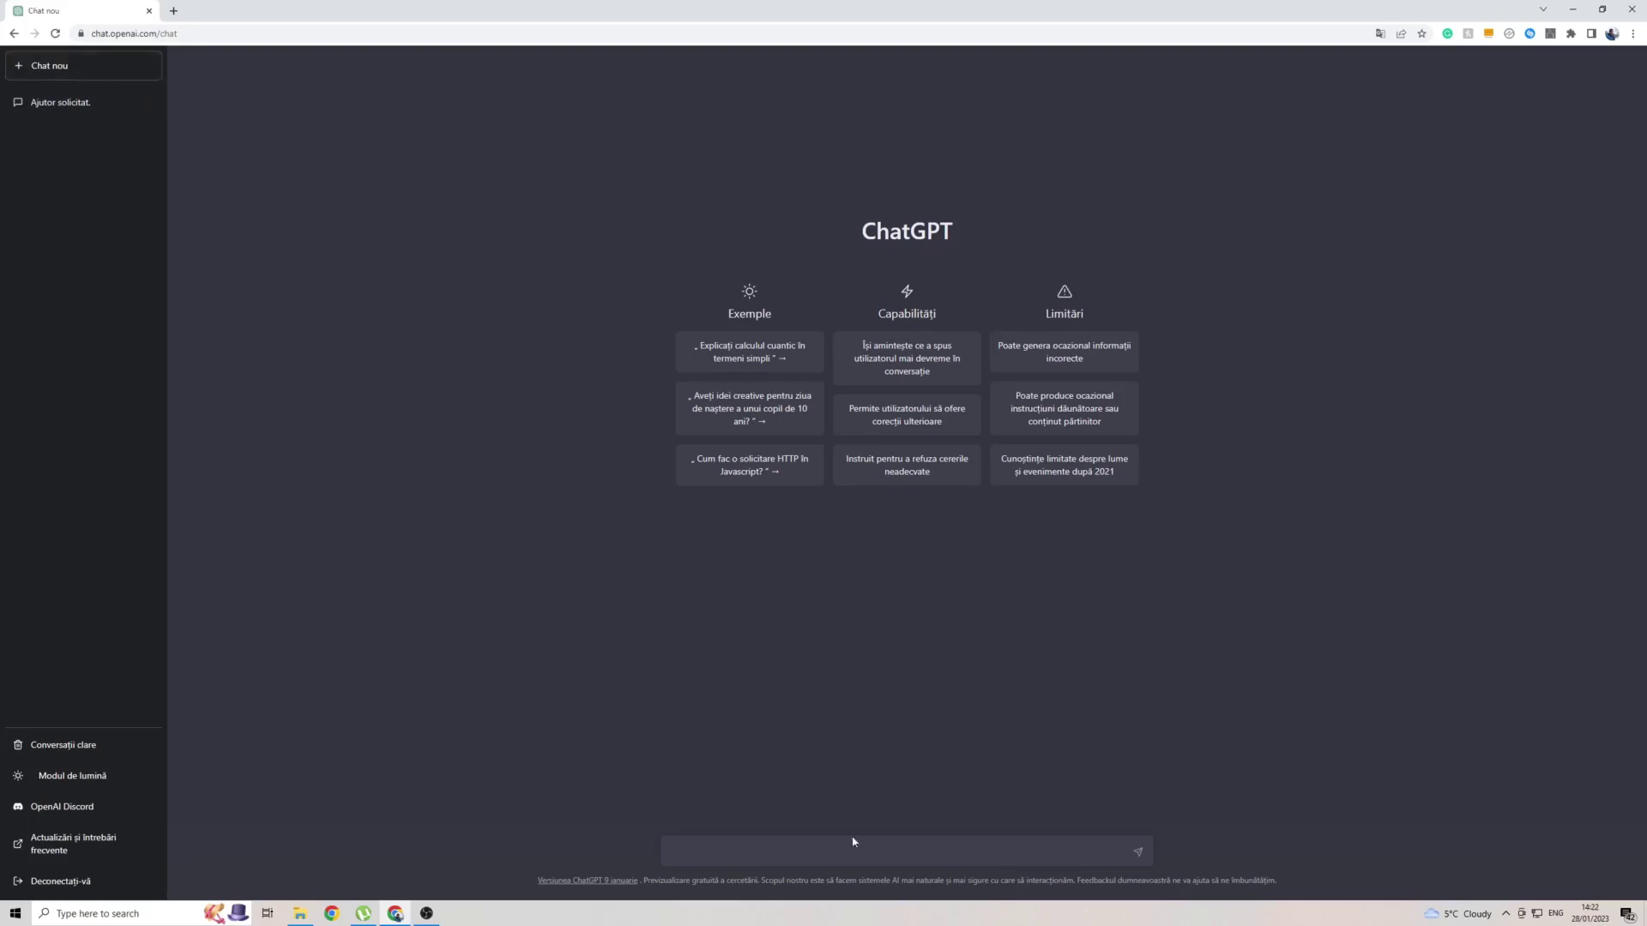
pyautogui.write('Ce mai faci')
# - Send the question 'Ce mai faci' and reload the page
pyautogui.press('Return')
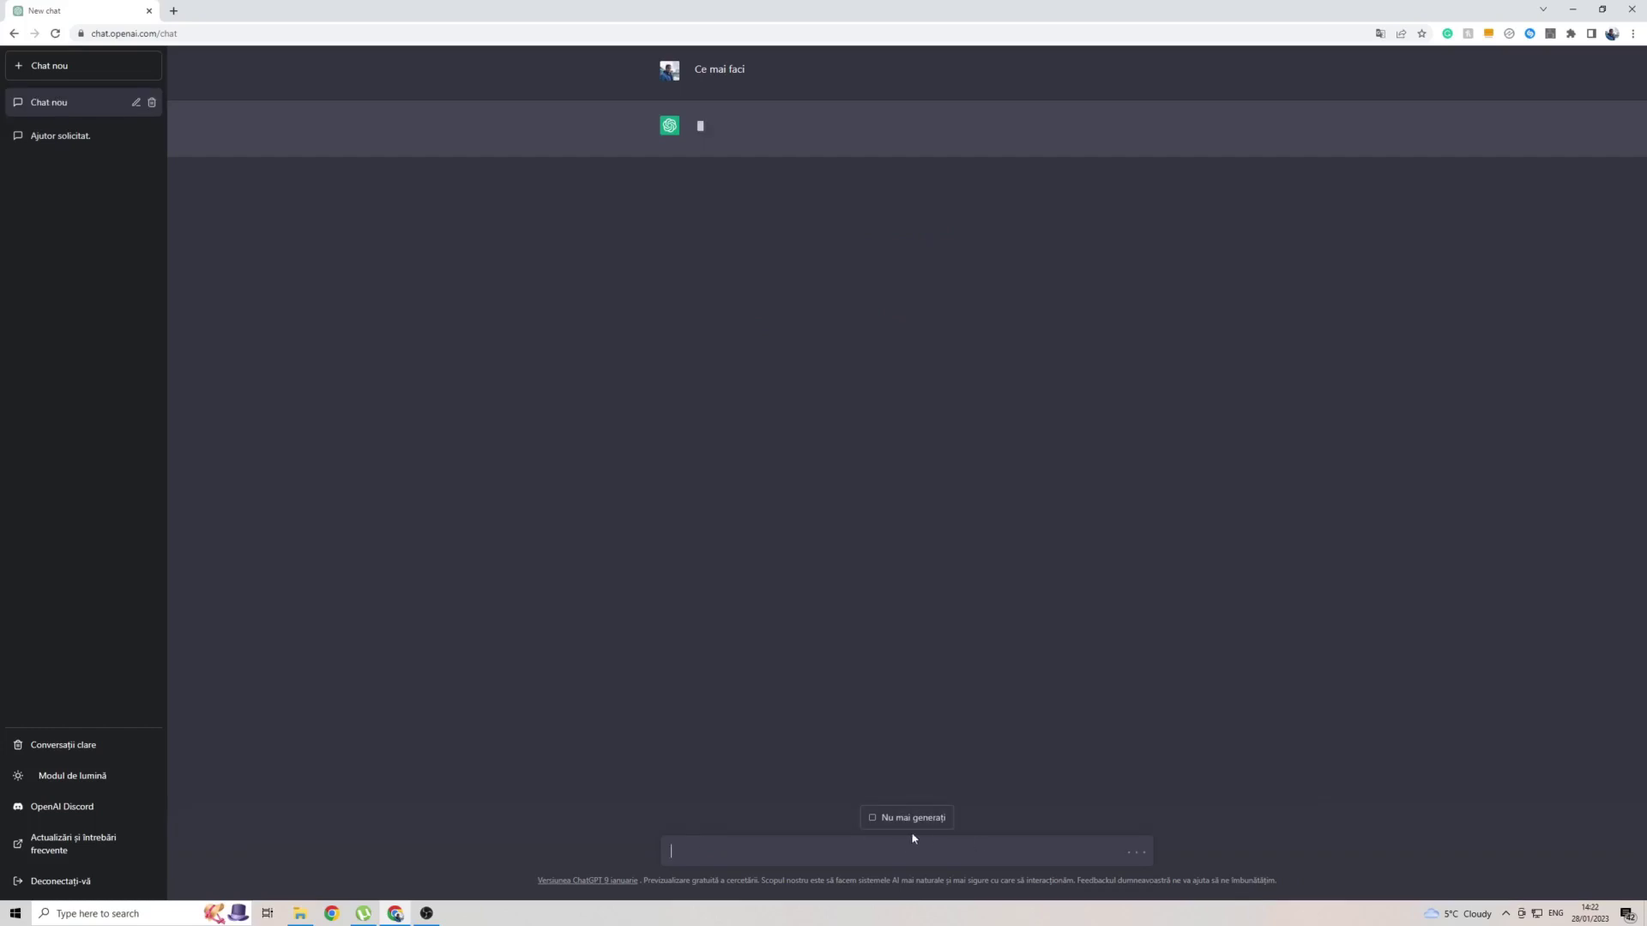
pyautogui.click(54, 34)
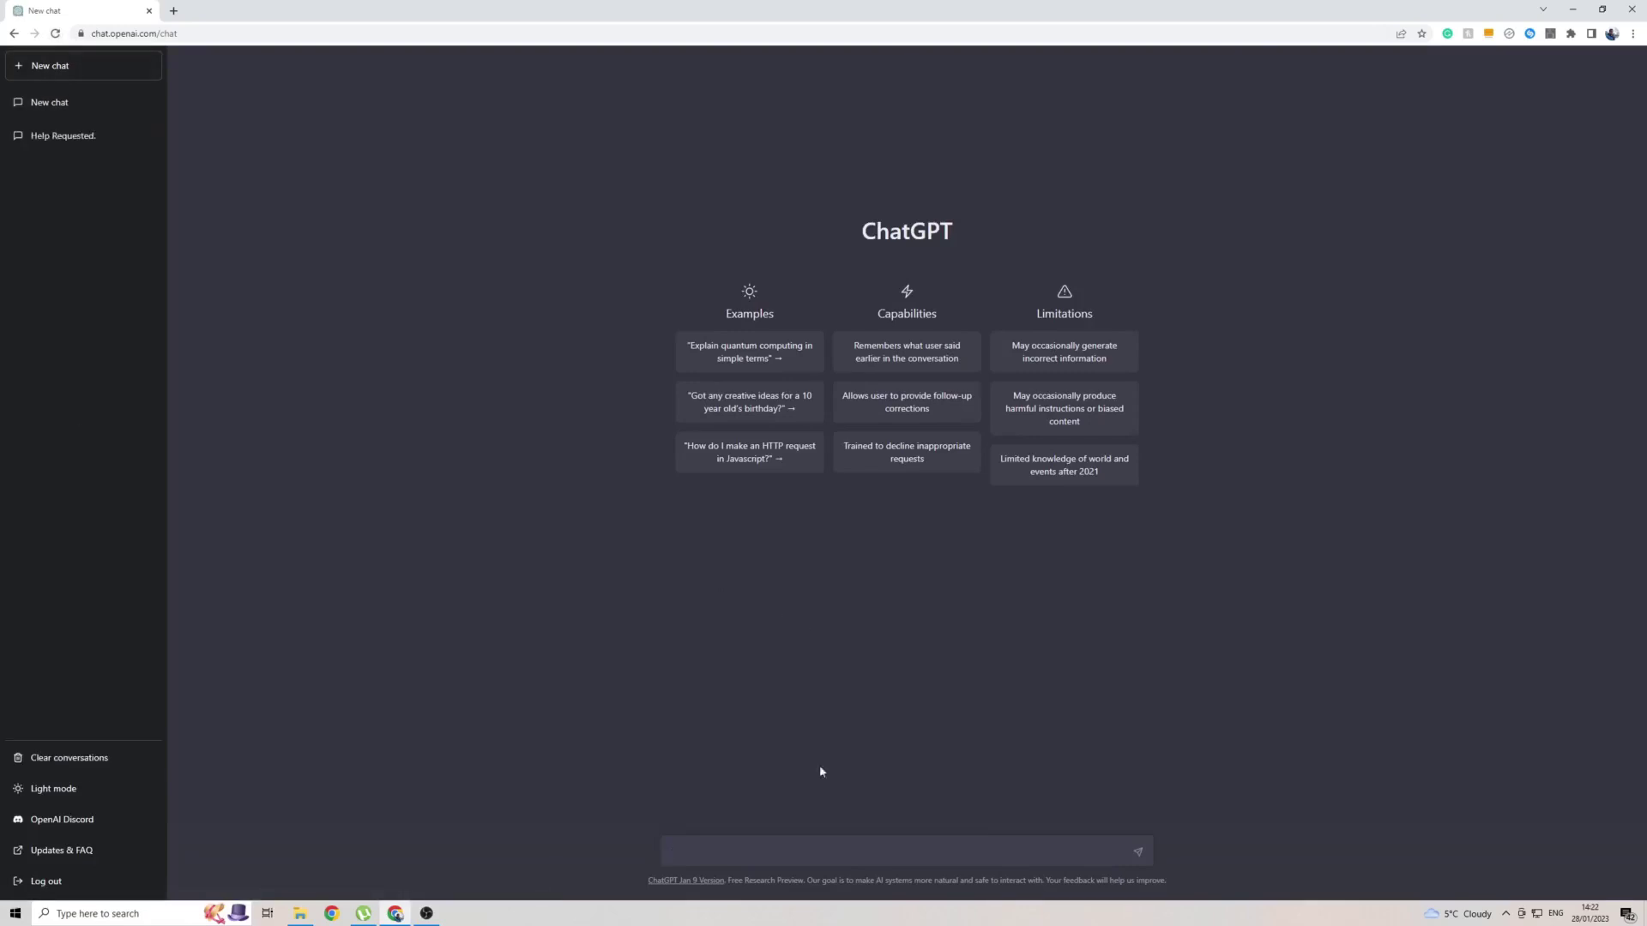
pyautogui.write('Ce mai faci')
# - Resend 'Ce mai faci' and get a Romanian reply
pyautogui.press('Return')
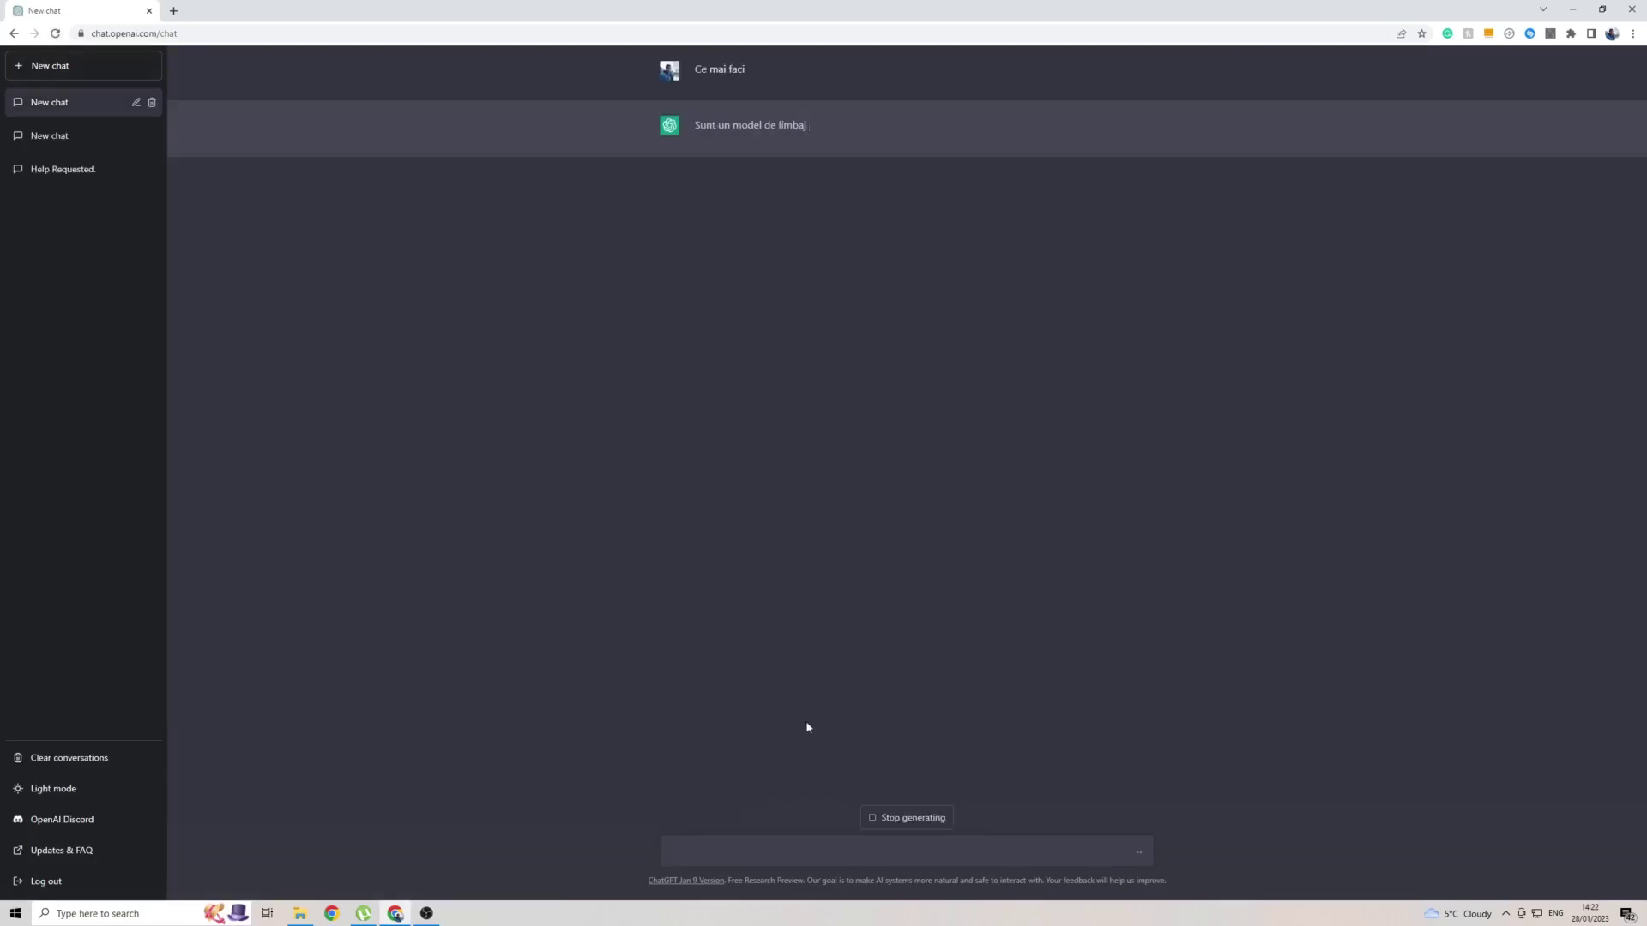